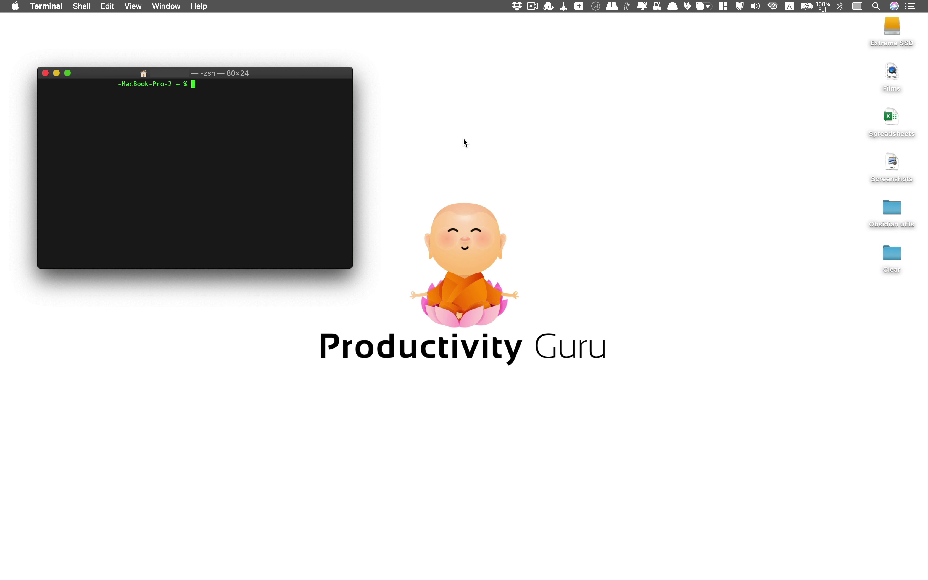
Run ruby -v in Terminal to confirm Ruby 2.6.3p62 is installed
{"action": "type", "text": "ruby -v"}
{"action": "key", "text": "Return"}
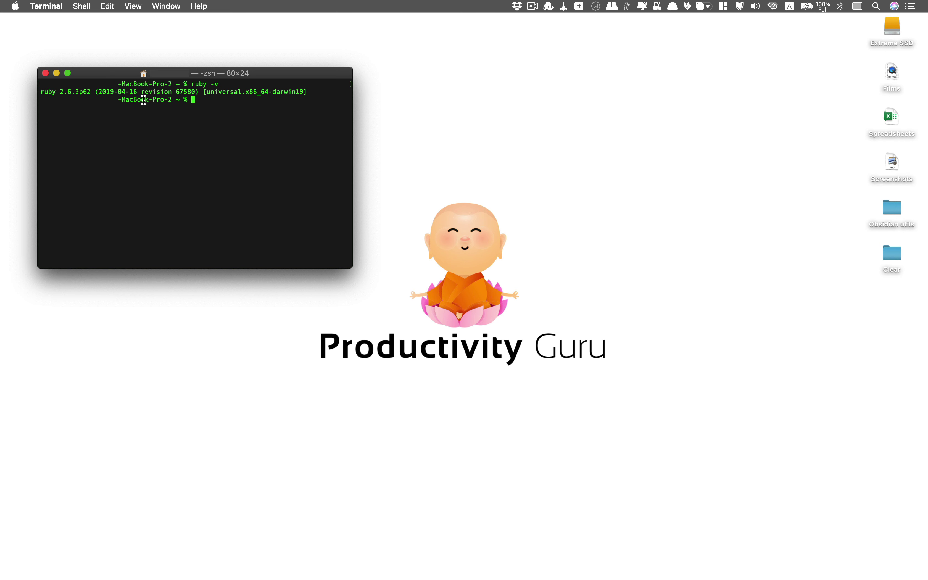
Highlight the reported Ruby version, then download the obsidian_utils repository from GitHub as a ZIP
{"action": "left_click_drag", "start_coordinate": [40, 91], "coordinate": [95, 92]}
{"action": "left_click", "coordinate": [234, 118]}
{"action": "left_click", "coordinate": [706, 566]}
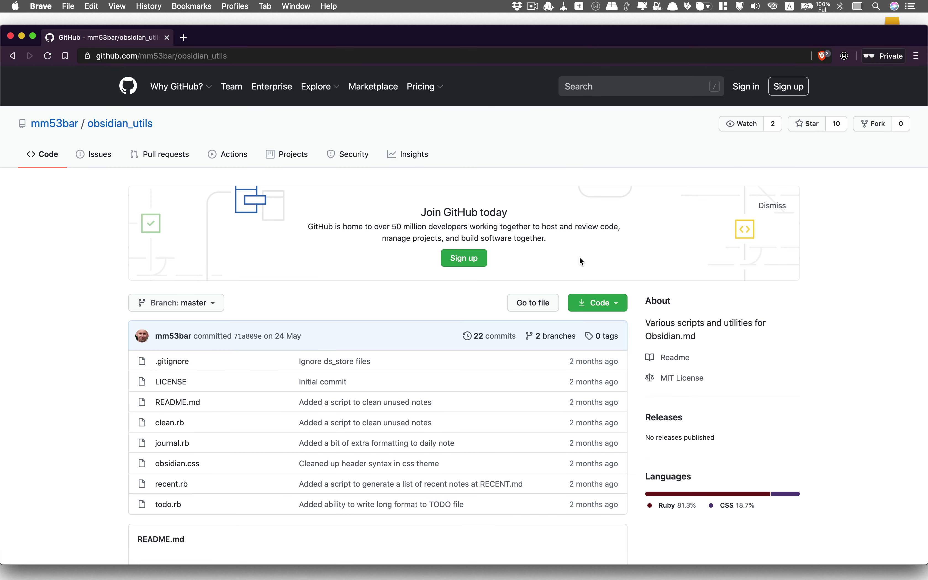
{"action": "scroll", "coordinate": [381, 317], "scroll_direction": "down", "scroll_amount": 3}
{"action": "scroll", "coordinate": [460, 268], "scroll_direction": "up", "scroll_amount": 3}
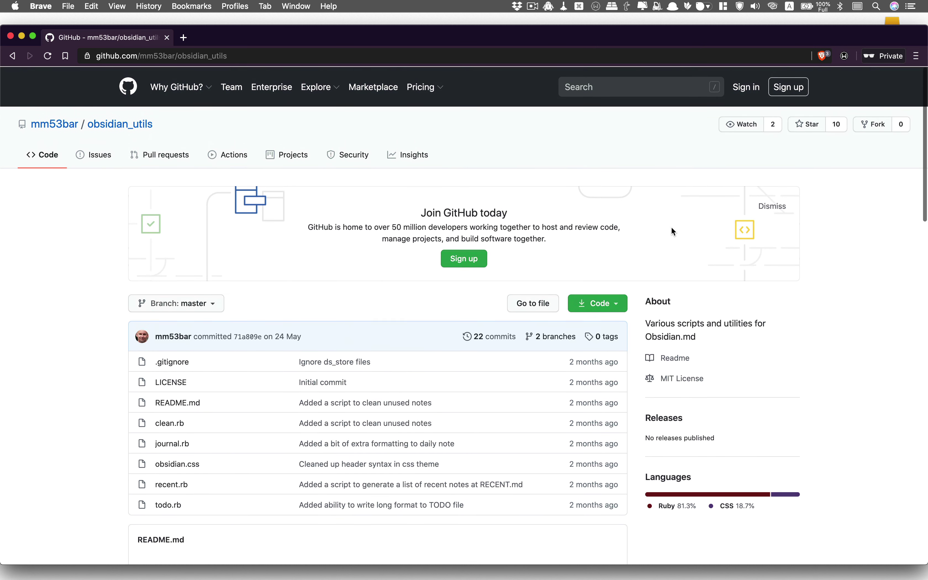
{"action": "left_click", "coordinate": [617, 302]}
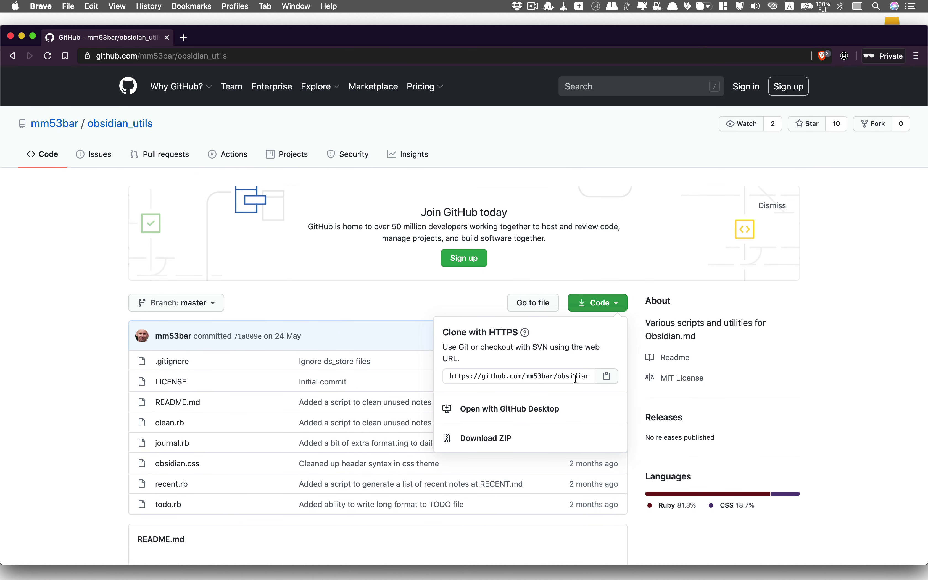
{"action": "left_click", "coordinate": [522, 438]}
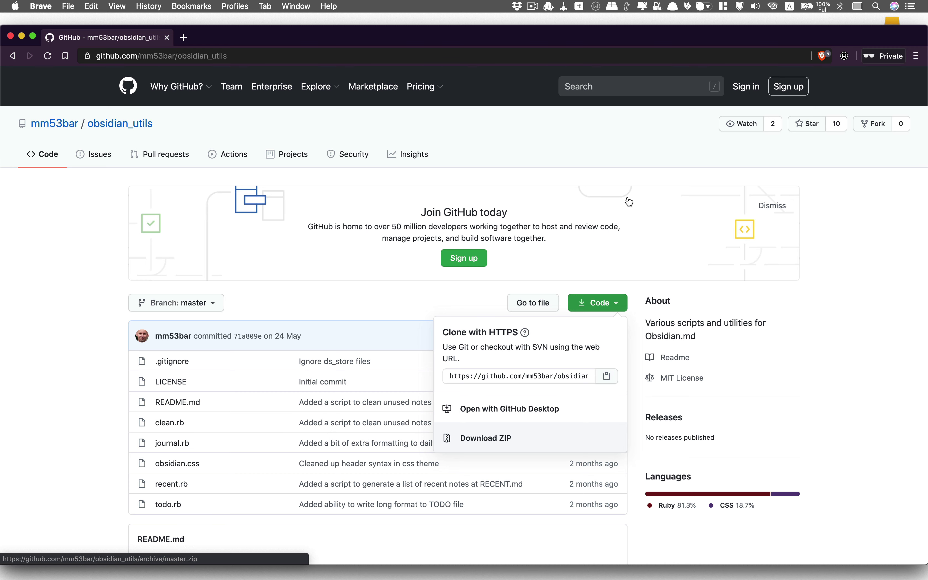
Hide the browser and open the obsidian_utils-master folder inside the Obsidian utils desktop folder
{"action": "left_click", "coordinate": [22, 37]}
{"action": "key", "text": "super+Tab"}
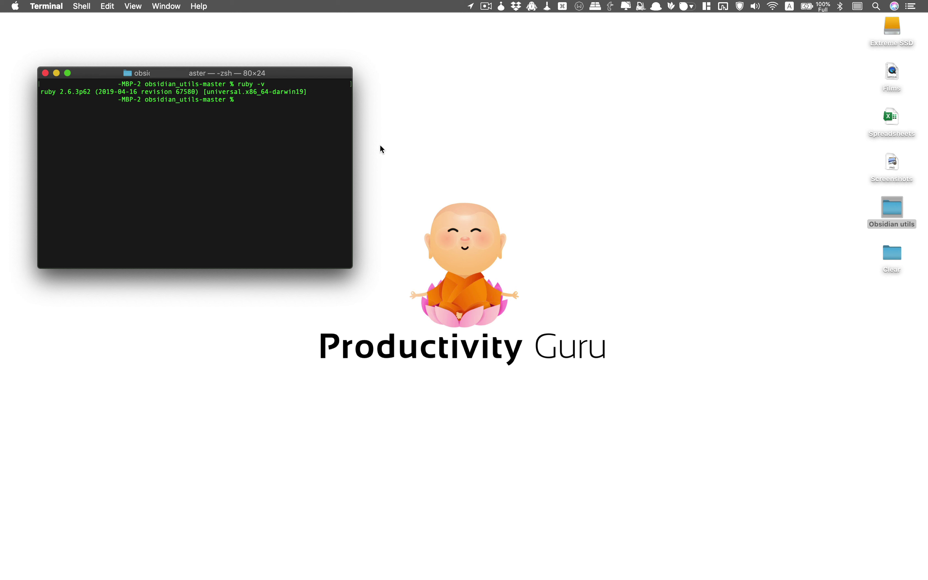
{"action": "double_click", "coordinate": [892, 212]}
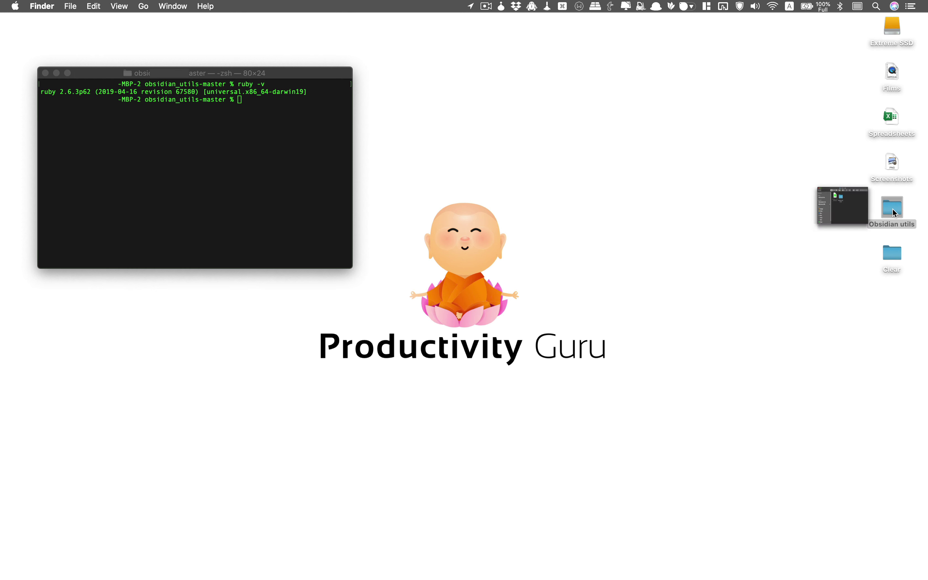
{"action": "left_click", "coordinate": [229, 134]}
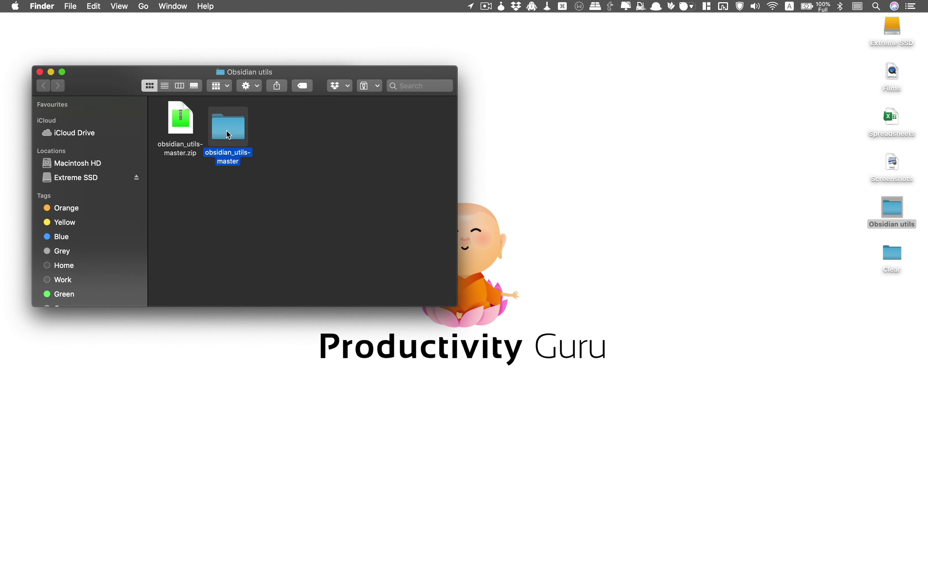
{"action": "double_click", "coordinate": [228, 134]}
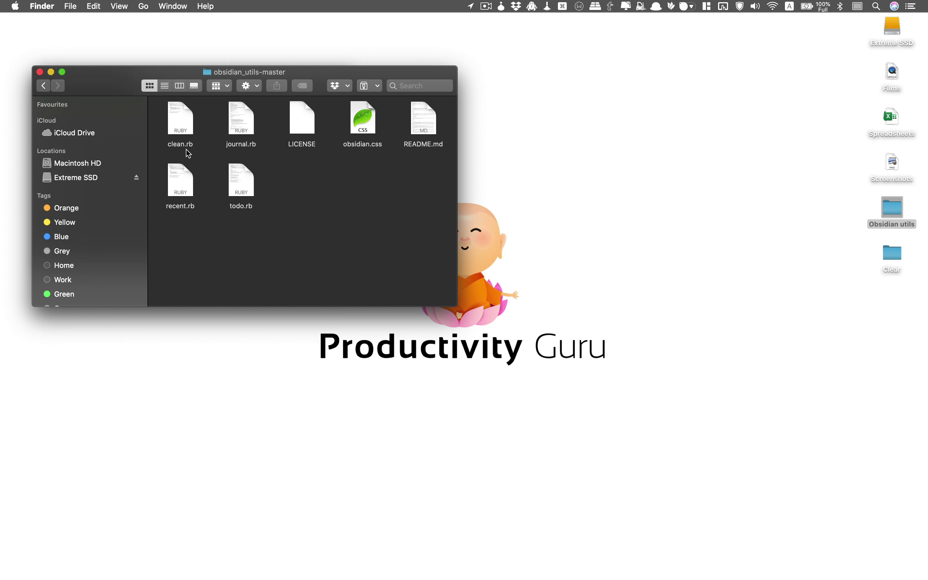
Open journal.rb in Atom using Open With
{"action": "right_click", "coordinate": [237, 115]}
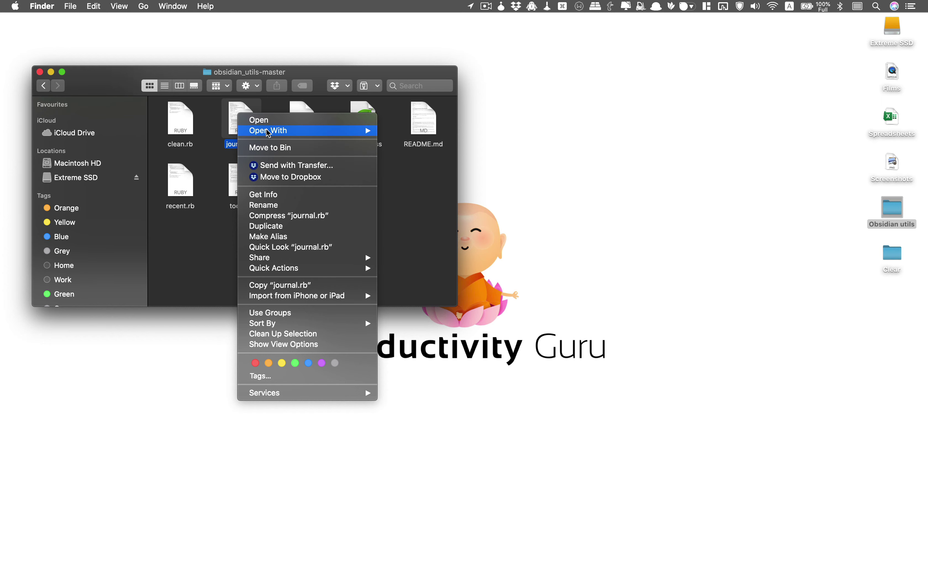
{"action": "mouse_move", "coordinate": [268, 133]}
{"action": "left_click", "coordinate": [408, 150]}
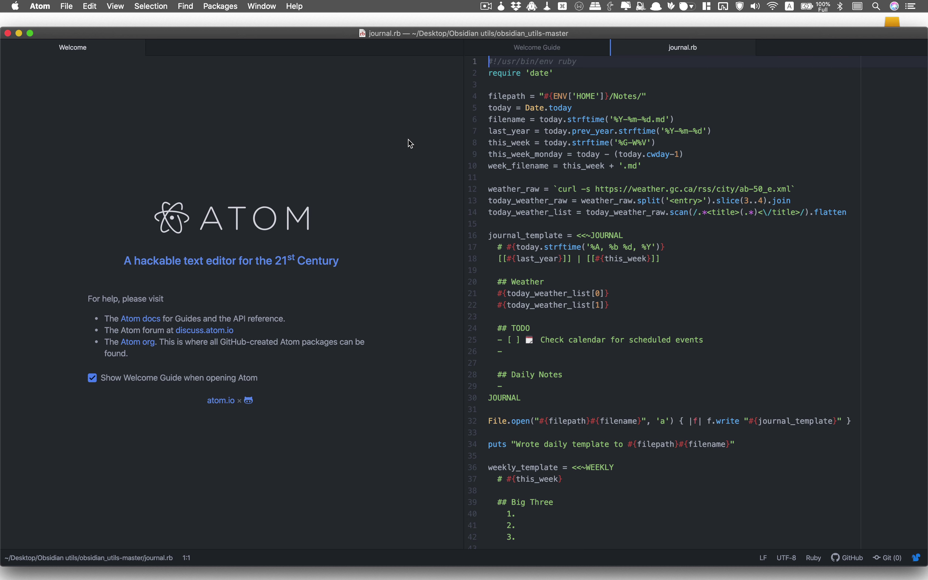
Replace 'Notes/' in line 4's filepath with 'Dropbox/Obsidian/ Flat P.A.R.A/'
{"action": "left_click_drag", "start_coordinate": [654, 97], "coordinate": [479, 98]}
{"action": "left_click", "coordinate": [643, 92]}
{"action": "key", "text": "BackSpace"}
{"action": "key", "text": "BackSpace"}
{"action": "key", "text": "BackSpace"}
{"action": "key", "text": "BackSpace"}
{"action": "key", "text": "BackSpace"}
{"action": "key", "text": "BackSpace"}
{"action": "type", "text": "Dropbox/Obsidi"}
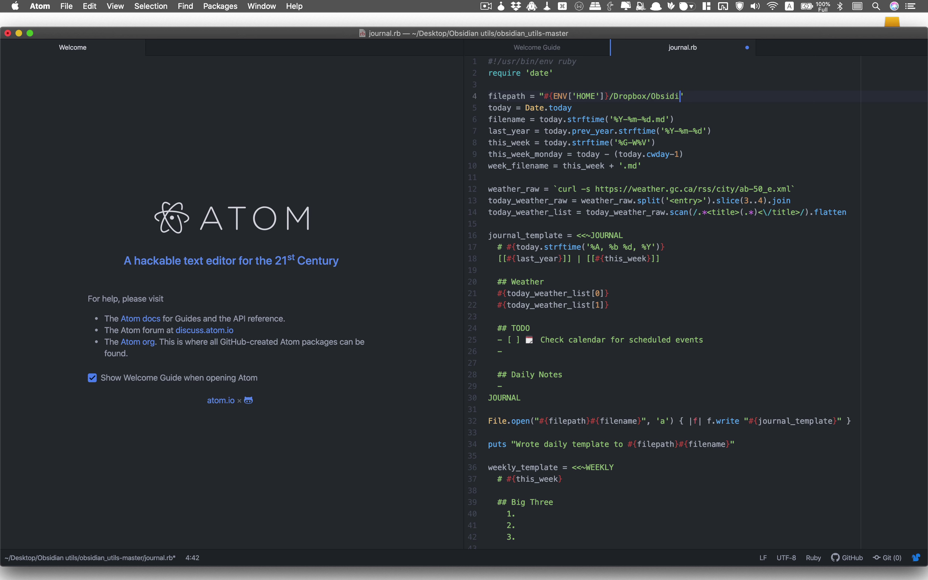
{"action": "type", "text": "an/"}
{"action": "type", "text": " Flat P.A."}
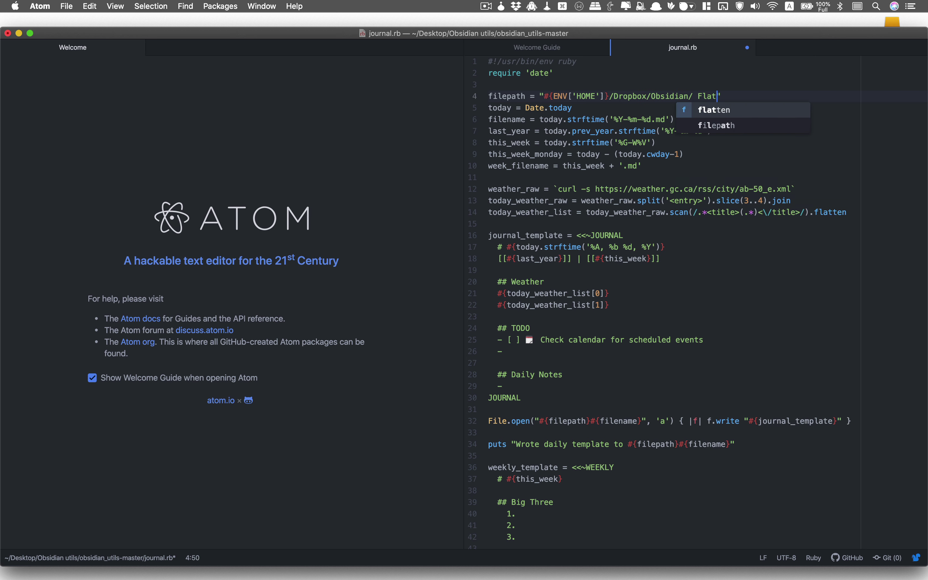
{"action": "type", "text": "R.A"}
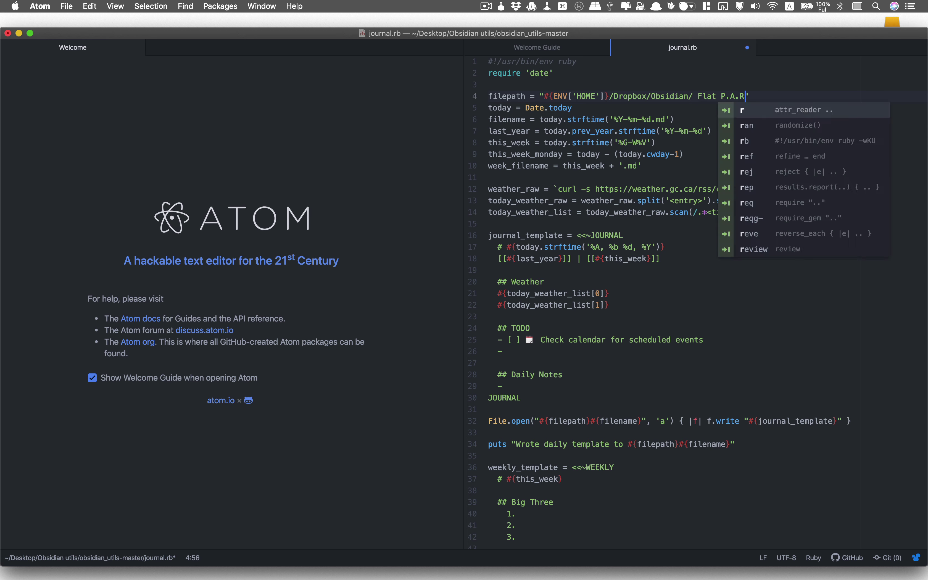
{"action": "type", "text": "/"}
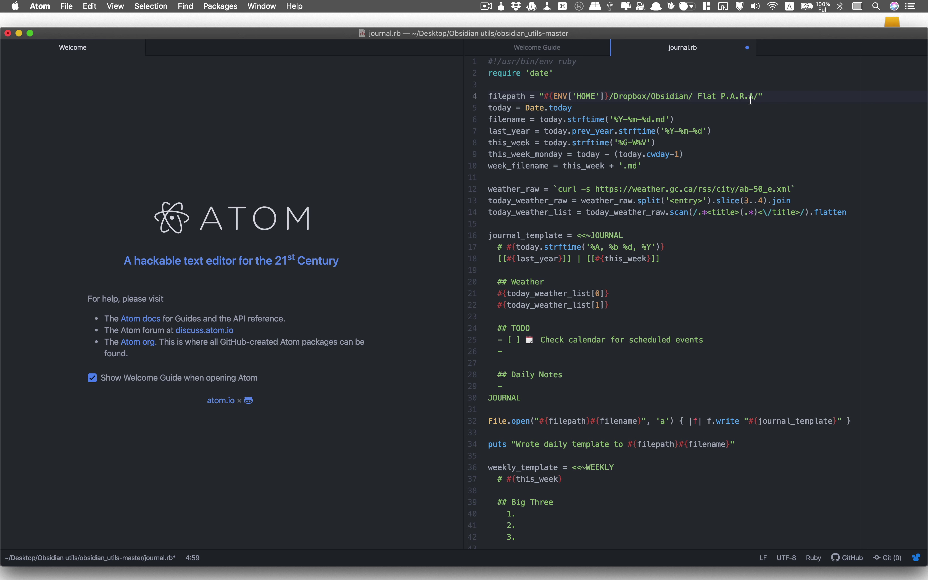
Rewrite line 6's daily filename pattern as '%d-%m-%Y.md' and copy '%d-%m-%Y'
{"action": "left_click_drag", "start_coordinate": [653, 120], "coordinate": [615, 120]}
{"action": "key", "text": "super+x"}
{"action": "left_click", "coordinate": [624, 120]}
{"action": "key", "text": "super+v"}
{"action": "left_click_drag", "start_coordinate": [638, 119], "coordinate": [623, 118]}
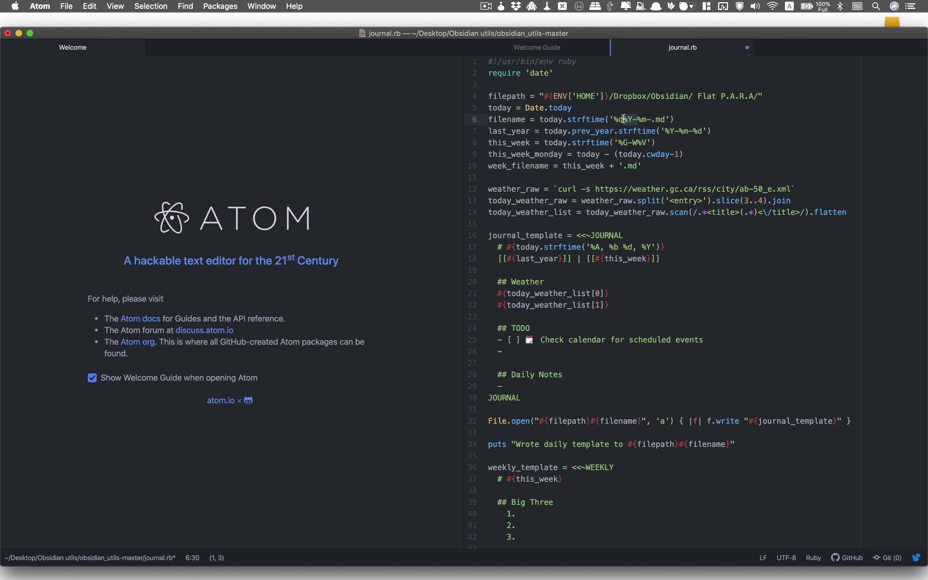
{"action": "key", "text": "super+x"}
{"action": "type", "text": "-"}
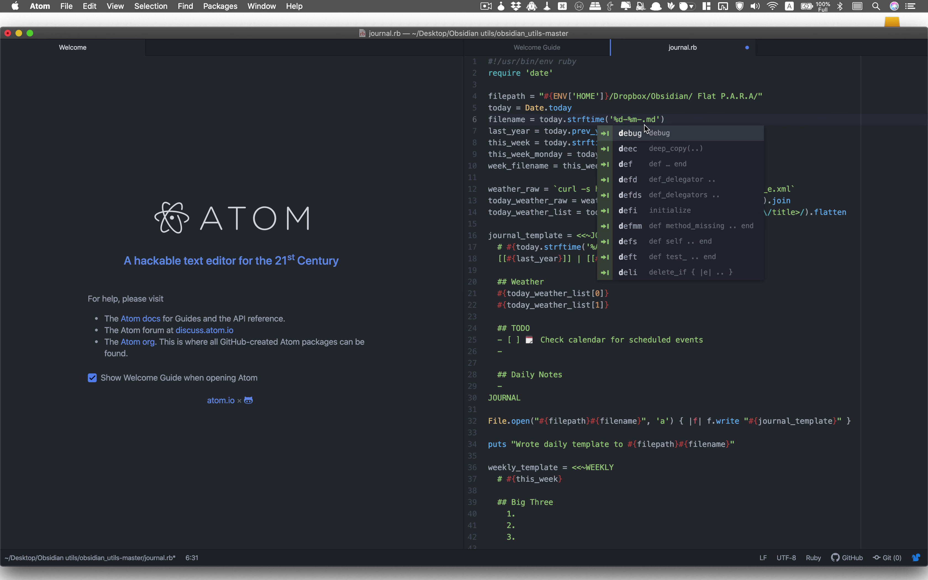
{"action": "left_click", "coordinate": [644, 124]}
{"action": "type", "text": "%Y"}
{"action": "key", "text": "shift+Left"}
{"action": "key", "text": "shift+Left"}
{"action": "key", "text": "shift+Left"}
{"action": "key", "text": "shift+Left"}
{"action": "key", "text": "shift+Left"}
{"action": "key", "text": "shift+Left"}
{"action": "key", "text": "shift+Left"}
{"action": "key", "text": "shift+Left"}
{"action": "key", "text": "shift+Left"}
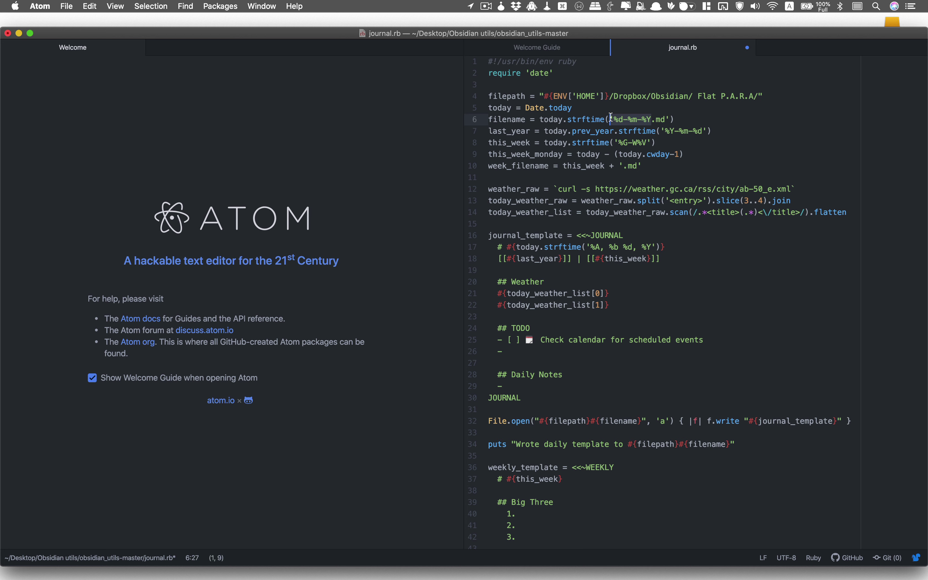
{"action": "key", "text": "super+c"}
Paste '%d-%m-%Y' over the last-year link on line 7 and the weekday links through Saturday
{"action": "left_click_drag", "start_coordinate": [703, 131], "coordinate": [661, 131]}
{"action": "key", "text": "super+v"}
{"action": "left_click", "coordinate": [734, 135]}
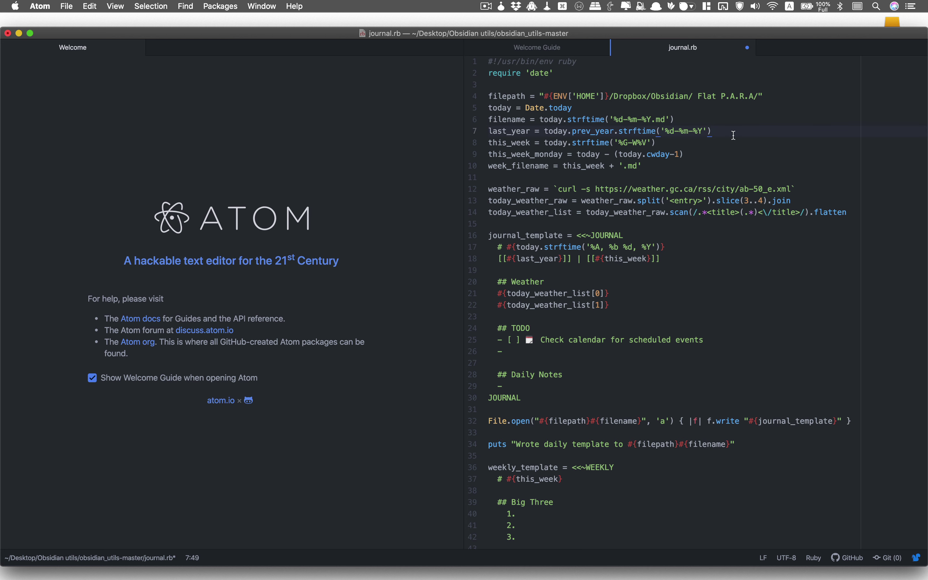
{"action": "scroll", "coordinate": [733, 135], "scroll_direction": "down", "scroll_amount": 10}
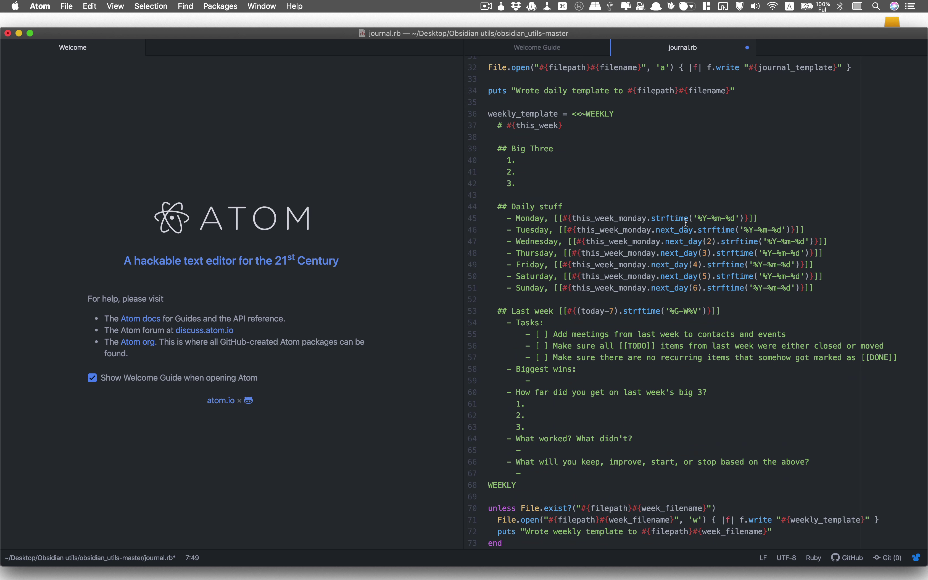
{"action": "key", "text": "super+v"}
{"action": "left_click_drag", "start_coordinate": [696, 218], "coordinate": [806, 254]}
{"action": "key", "text": "super+v"}
{"action": "key", "text": "super+v"}
{"action": "key", "text": "super+v"}
{"action": "key", "text": "super+v"}
{"action": "left_click_drag", "start_coordinate": [749, 264], "coordinate": [796, 288]}
{"action": "key", "text": "super+v"}
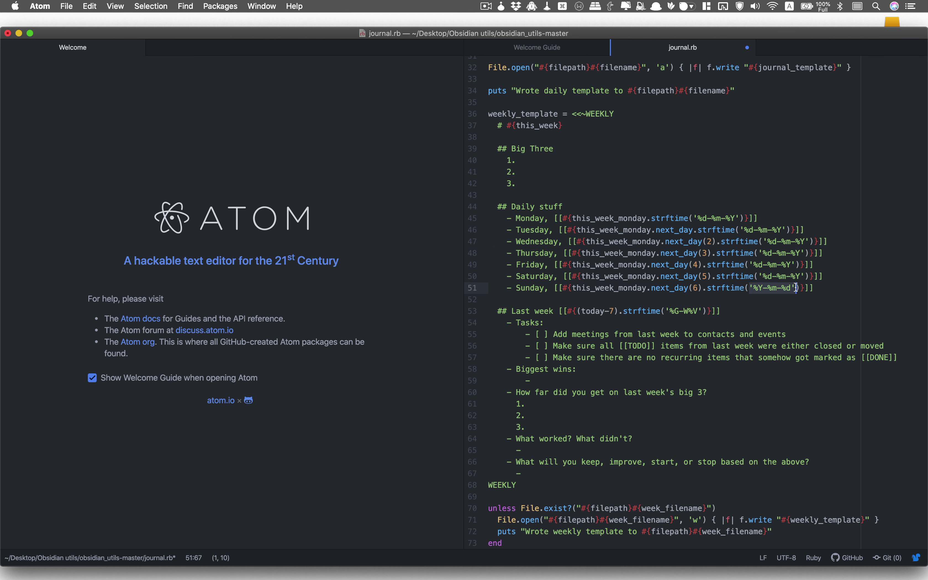
{"action": "key", "text": "super+v"}
Reorder the weekly note filename format on line 8 to 'W%V-%G'
{"action": "scroll", "coordinate": [744, 453], "scroll_direction": "up", "scroll_amount": 10}
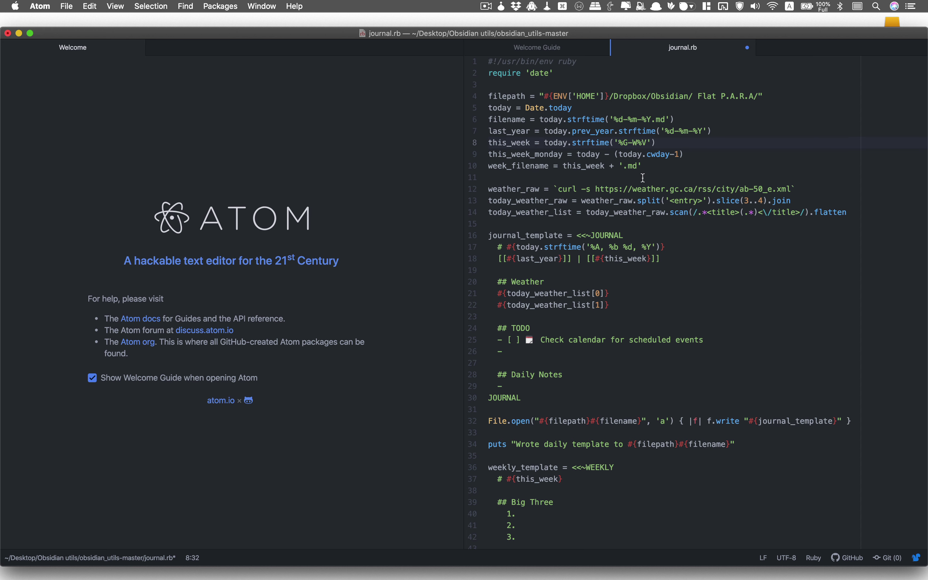
{"action": "key", "text": "Return"}
{"action": "key", "text": "BackSpace"}
{"action": "key", "text": "BackSpace"}
{"action": "key", "text": "BackSpace"}
{"action": "key", "text": "BackSpace"}
{"action": "key", "text": "Right"}
{"action": "key", "text": "Right"}
{"action": "key", "text": "Right"}
Change the last-week heading format on line 53 to 'W%V-%G' and save journal.rb
{"action": "scroll", "coordinate": [621, 403], "scroll_direction": "down", "scroll_amount": 7}
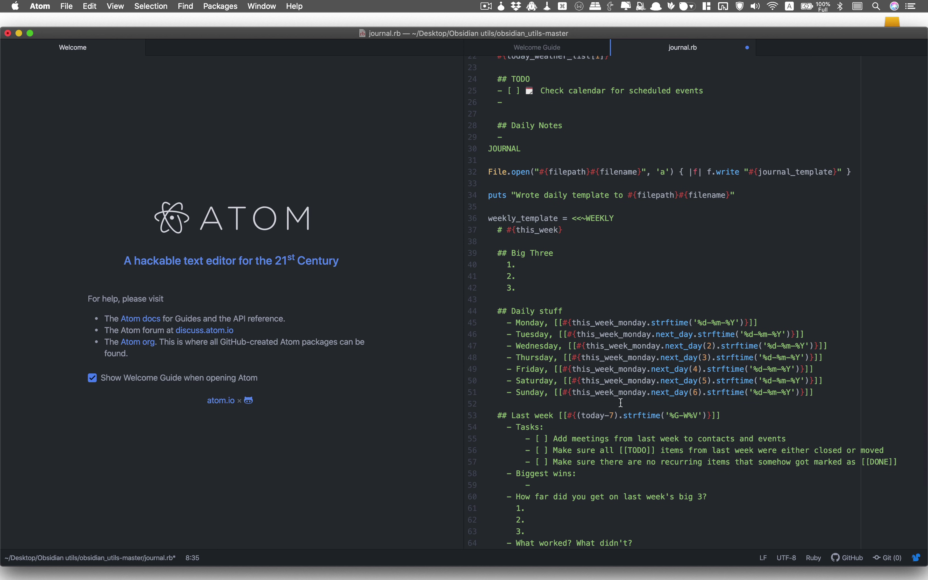
{"action": "left_click_drag", "start_coordinate": [686, 415], "coordinate": [672, 415]}
{"action": "key", "text": "BackSpace"}
{"action": "type", "text": "-%G"}
{"action": "left_click", "coordinate": [740, 438]}
{"action": "scroll", "coordinate": [740, 437], "scroll_direction": "down", "scroll_amount": 3}
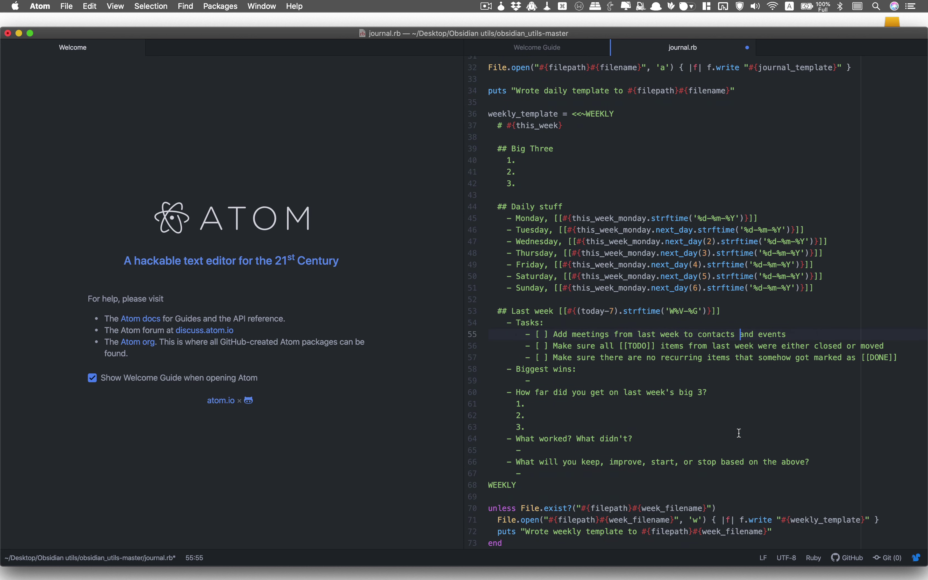
{"action": "key", "text": "super+s"}
{"action": "scroll", "coordinate": [740, 433], "scroll_direction": "up", "scroll_amount": 15}
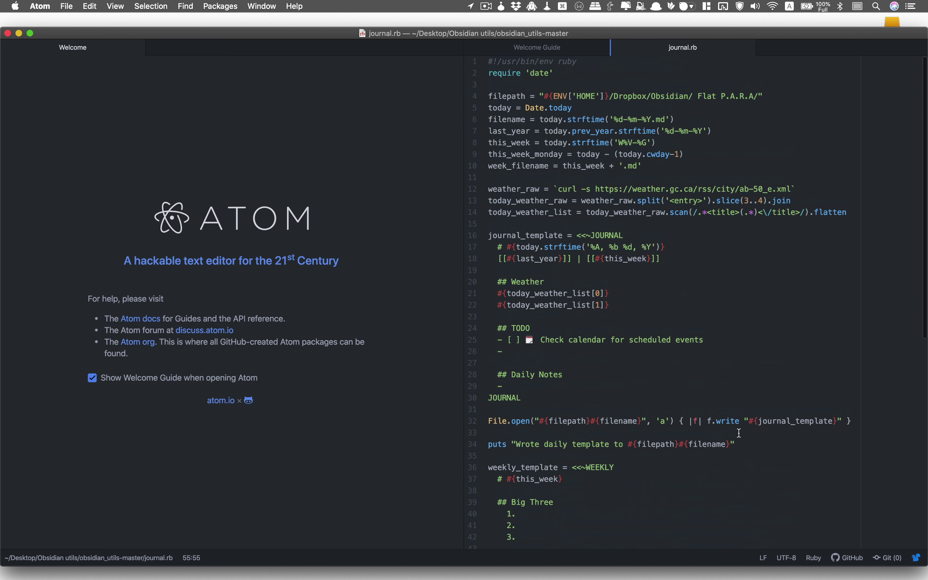
{"action": "left_click_drag", "start_coordinate": [492, 188], "coordinate": [852, 213]}
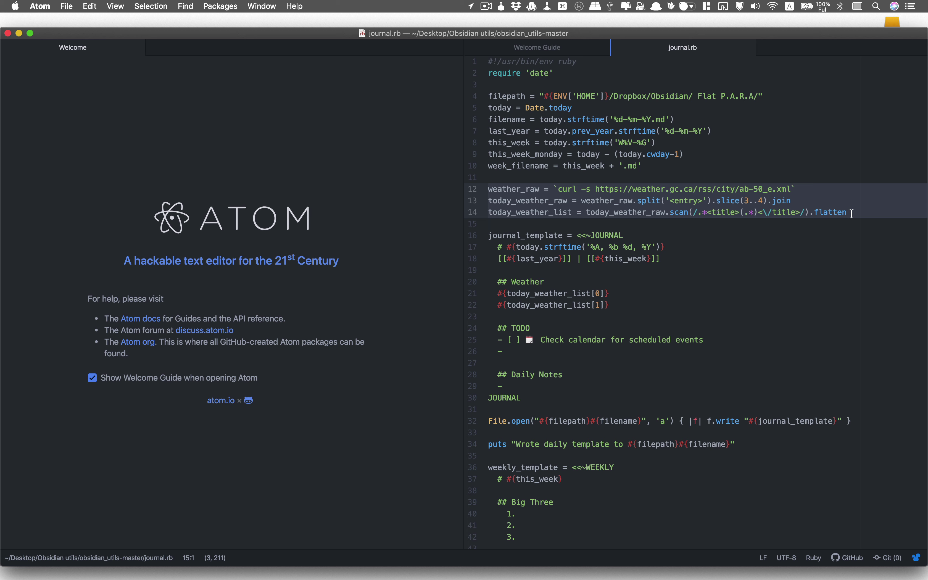
{"action": "left_click", "coordinate": [827, 254]}
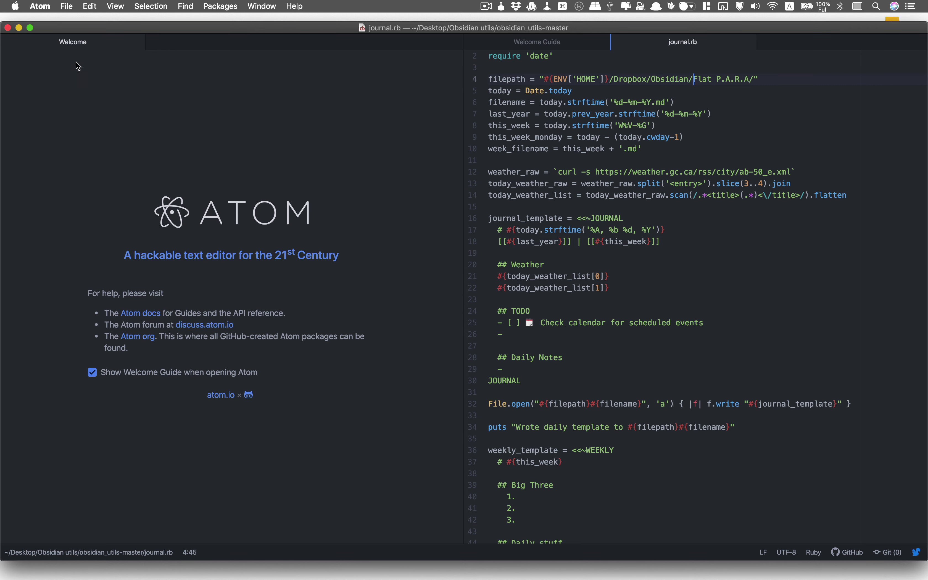
In Terminal, cd into the obsidian_utils-master folder by dragging its path into the command
{"action": "left_click", "coordinate": [19, 27]}
{"action": "left_click_drag", "start_coordinate": [92, 79], "coordinate": [446, 69]}
{"action": "left_click", "coordinate": [230, 174]}
{"action": "left_click", "coordinate": [280, 210]}
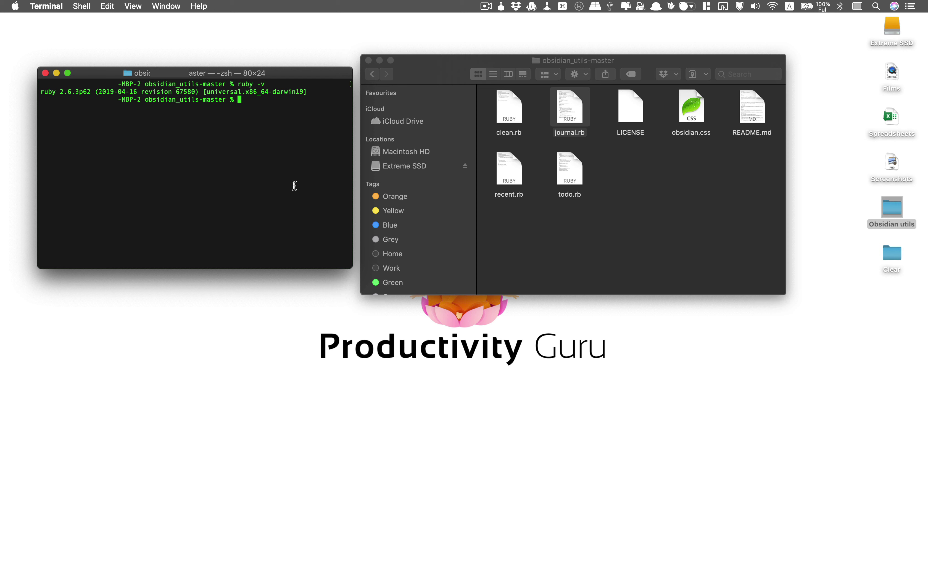
{"action": "type", "text": "cd"}
{"action": "left_click_drag", "start_coordinate": [536, 60], "coordinate": [283, 138]}
{"action": "key", "text": "Return"}
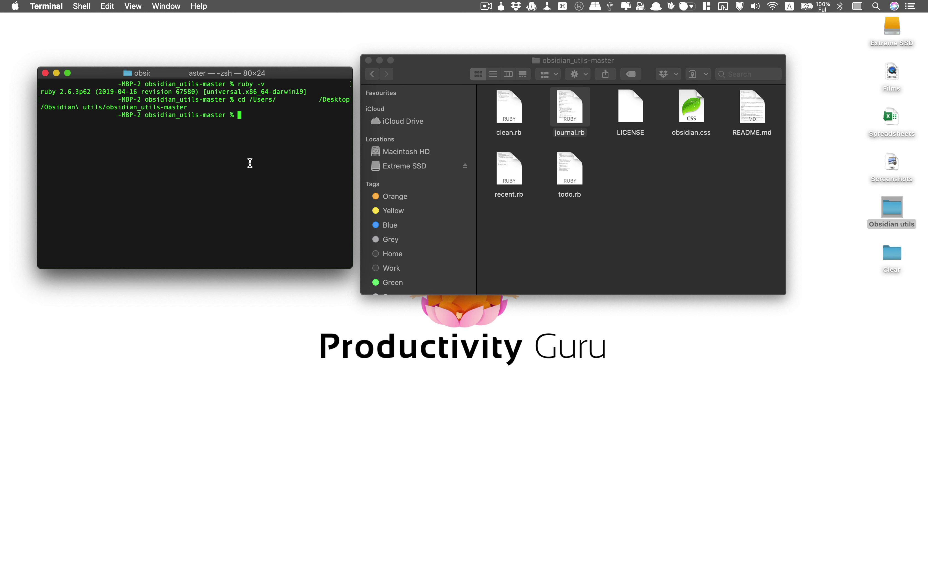
Run ruby journal.rb and highlight the created 12-07-2020 note name in the output
{"action": "type", "text": "rubyt  journal.rb"}
{"action": "key", "text": "Return"}
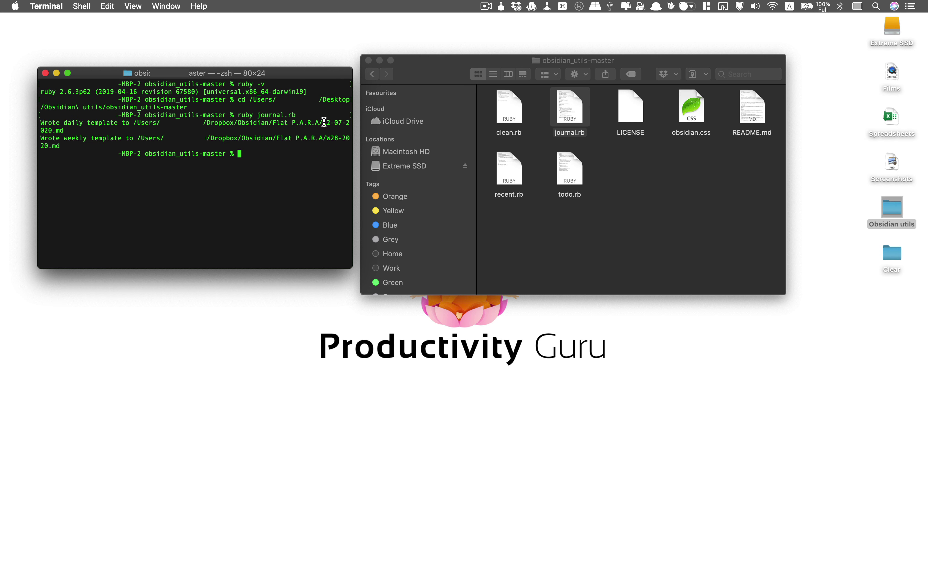
{"action": "left_click_drag", "start_coordinate": [322, 122], "coordinate": [338, 139]}
{"action": "left_click", "coordinate": [342, 146]}
Switch to Obsidian and open W28-2020 from the file explorer, scrolling through its sections
{"action": "key", "text": "super+Tab"}
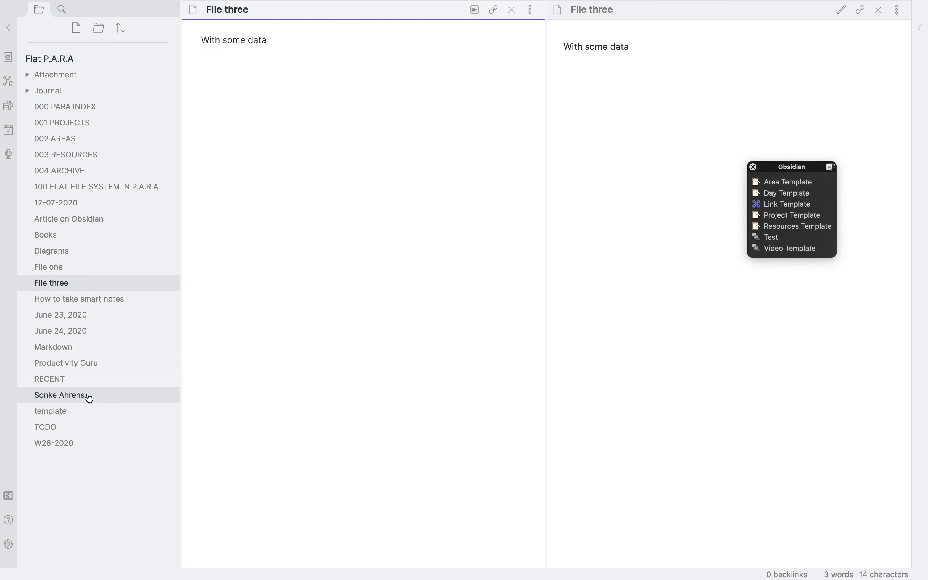
{"action": "left_click", "coordinate": [76, 443]}
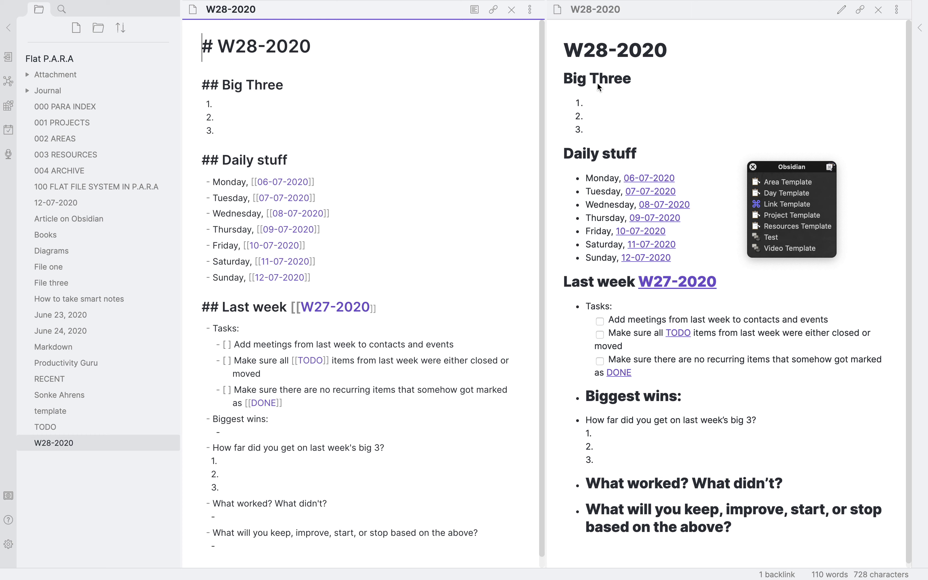
{"action": "scroll", "coordinate": [588, 129], "scroll_direction": "down", "scroll_amount": 1}
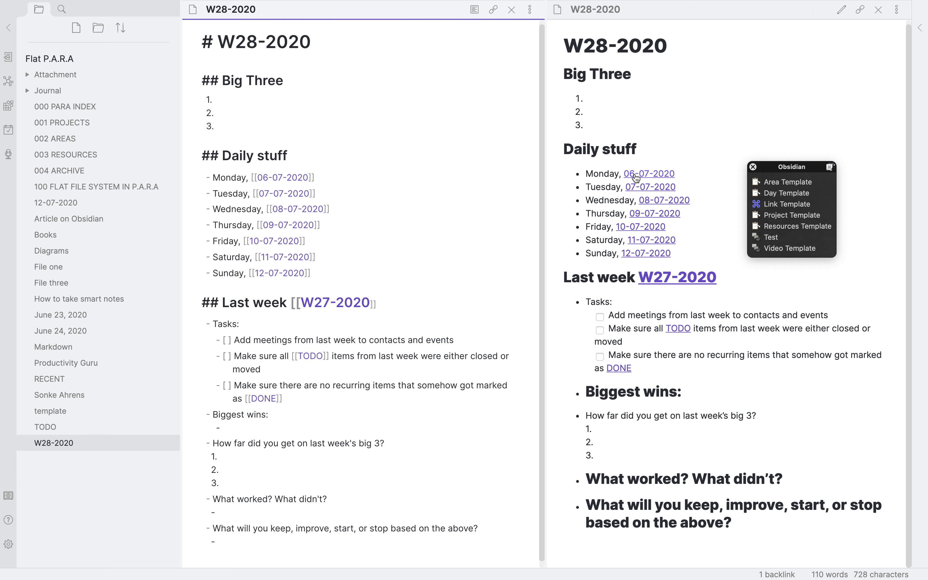
Open the 12-07-2020 link, review its weather lines, and place the caret under ## Daily Notes
{"action": "left_click", "coordinate": [631, 253]}
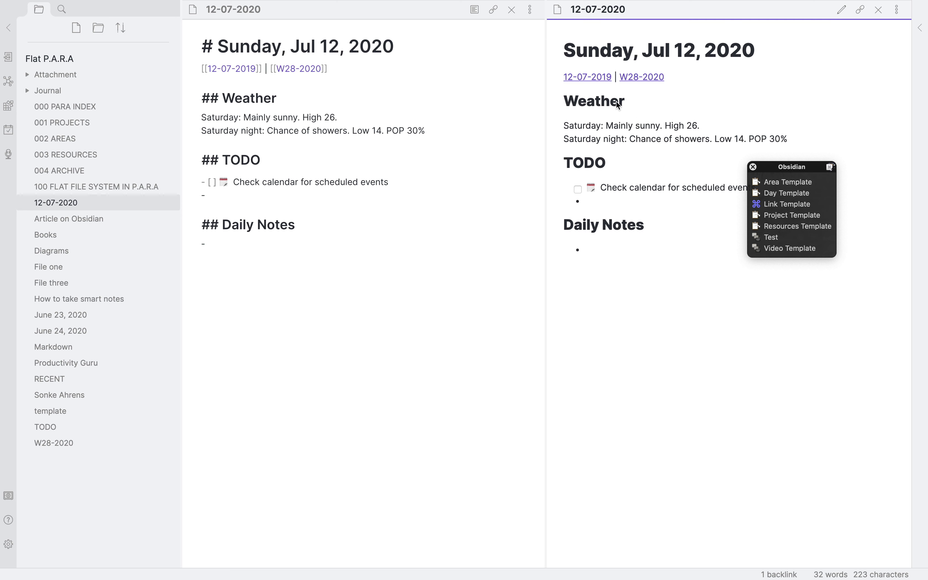
{"action": "left_click_drag", "start_coordinate": [797, 139], "coordinate": [593, 113]}
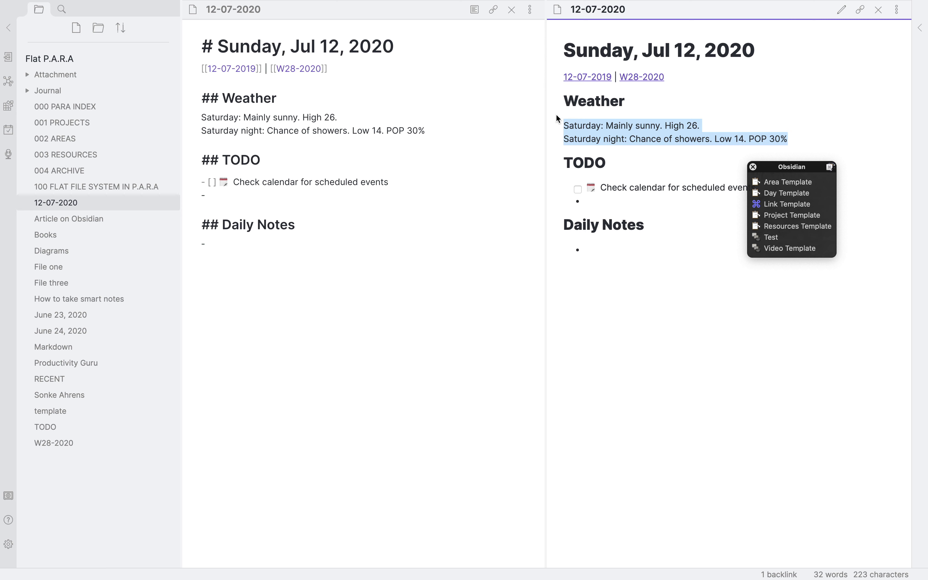
{"action": "left_click", "coordinate": [590, 140]}
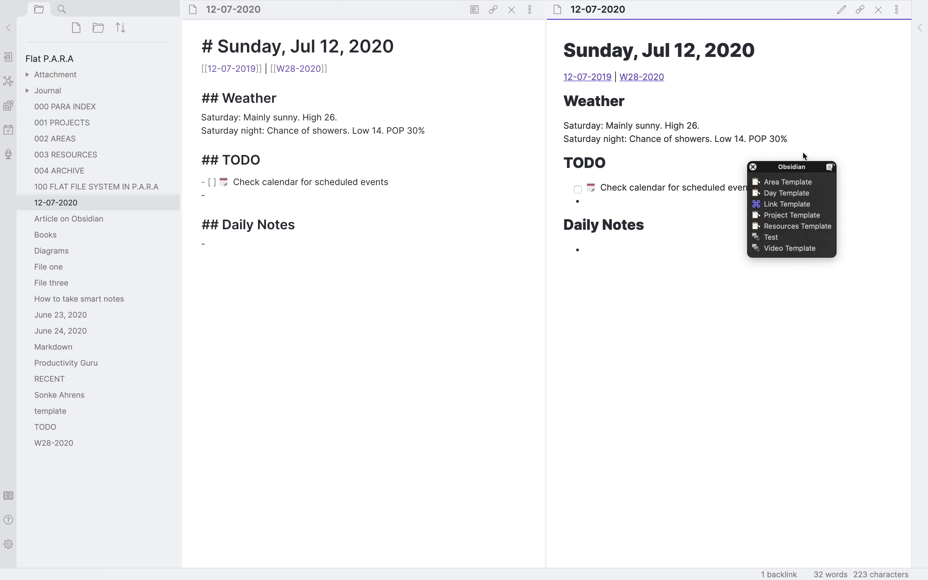
{"action": "left_click", "coordinate": [407, 183]}
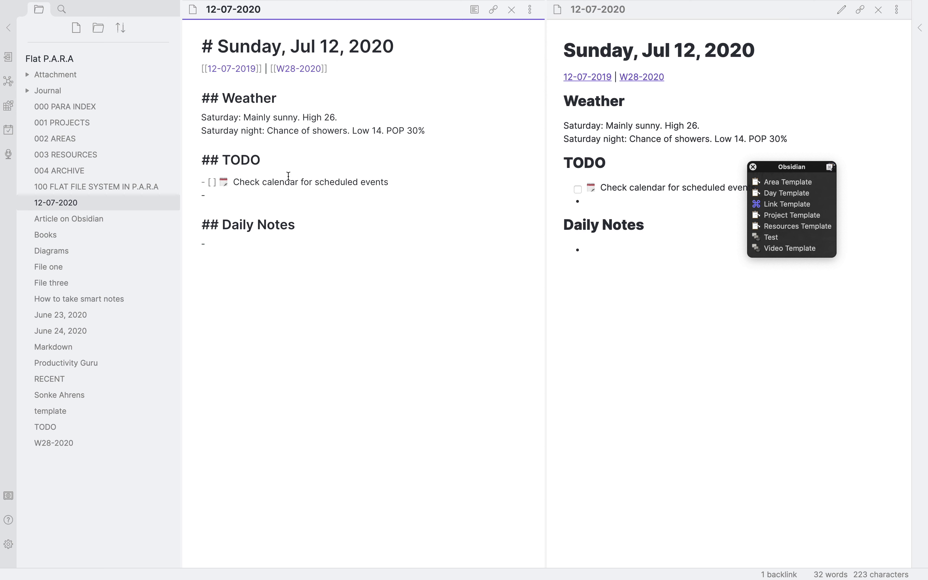
{"action": "left_click", "coordinate": [258, 264]}
Type the 'obday' shortcut on a new line under Daily Notes to insert the daily template
{"action": "key", "text": "Return"}
{"action": "type", "text": "obday"}
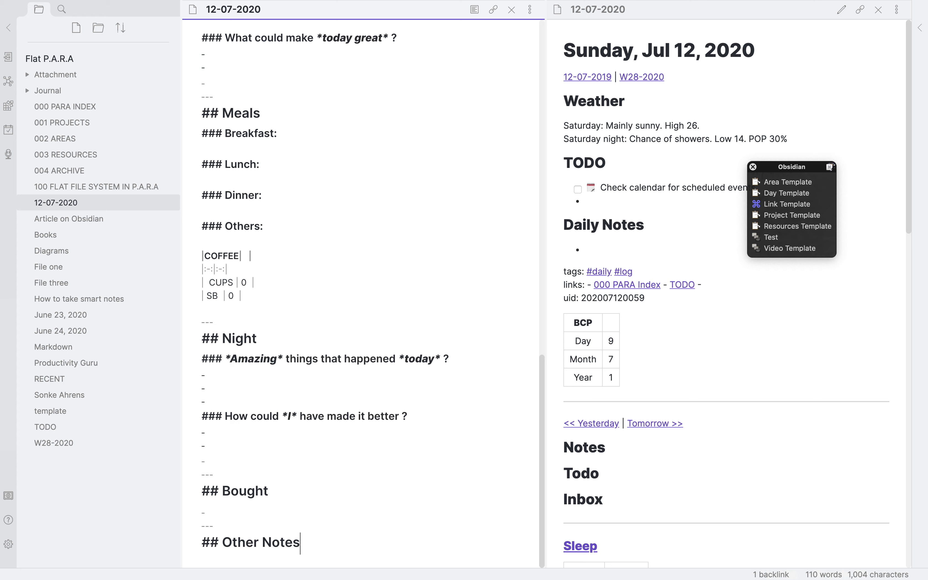
{"action": "scroll", "coordinate": [308, 302], "scroll_direction": "up", "scroll_amount": 15}
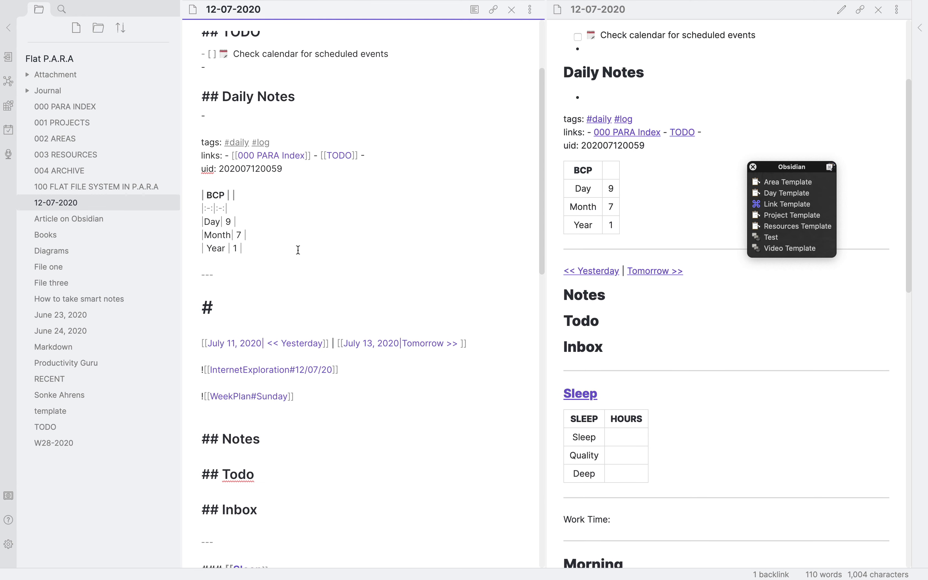
{"action": "scroll", "coordinate": [302, 262], "scroll_direction": "up", "scroll_amount": 3}
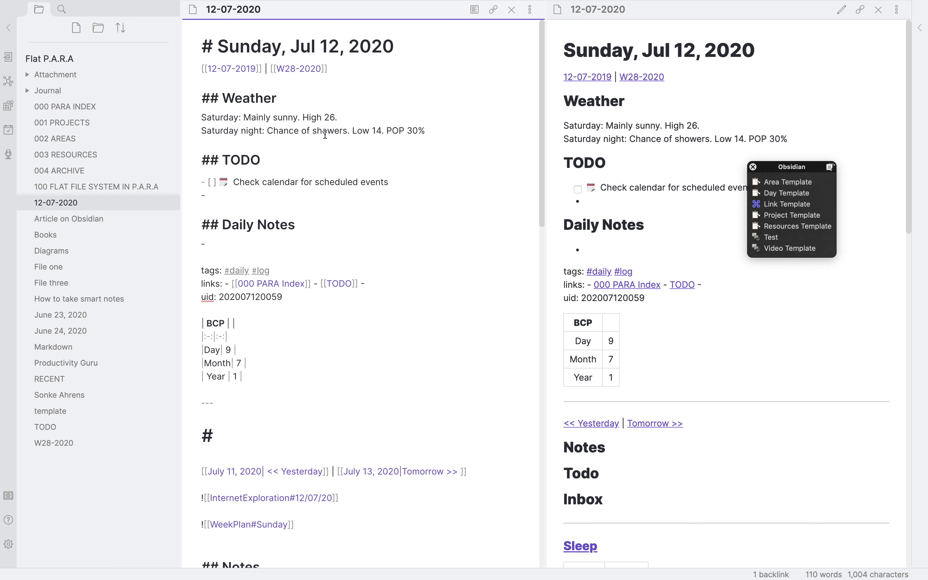
{"action": "scroll", "coordinate": [238, 414], "scroll_direction": "down", "scroll_amount": 4}
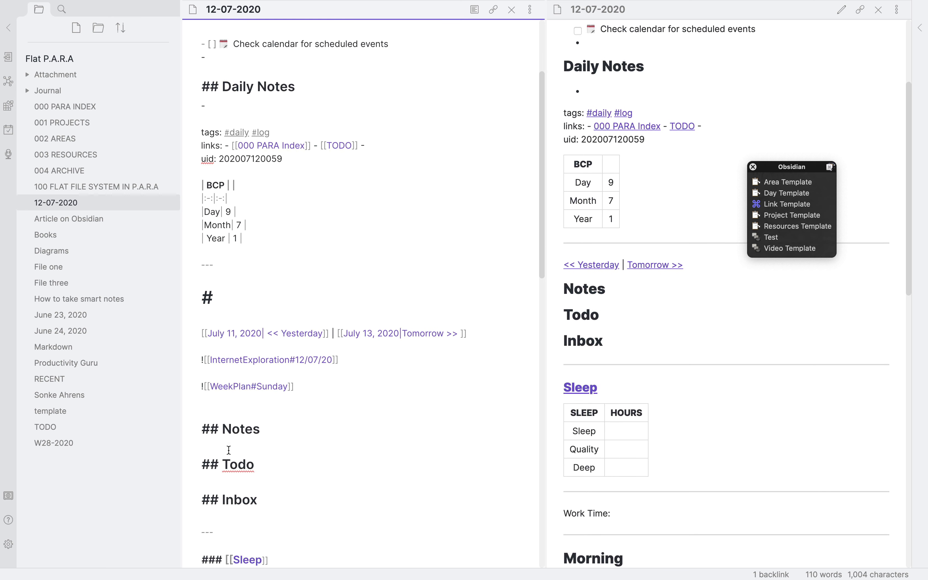
Add a blank line below the BCP table and type '!Weather' to trigger the weather macro
{"action": "left_click", "coordinate": [202, 252]}
{"action": "key", "text": "Return"}
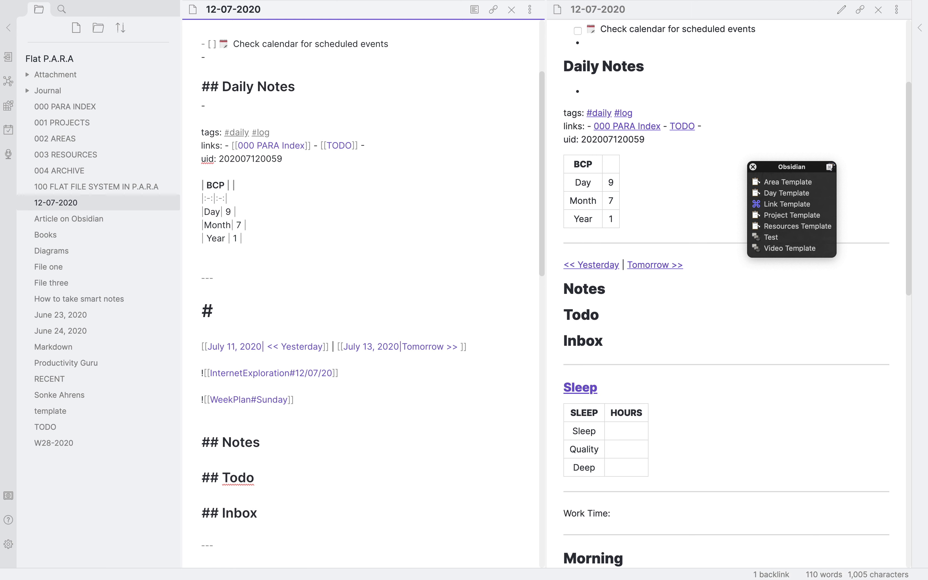
{"action": "type", "text": "!"}
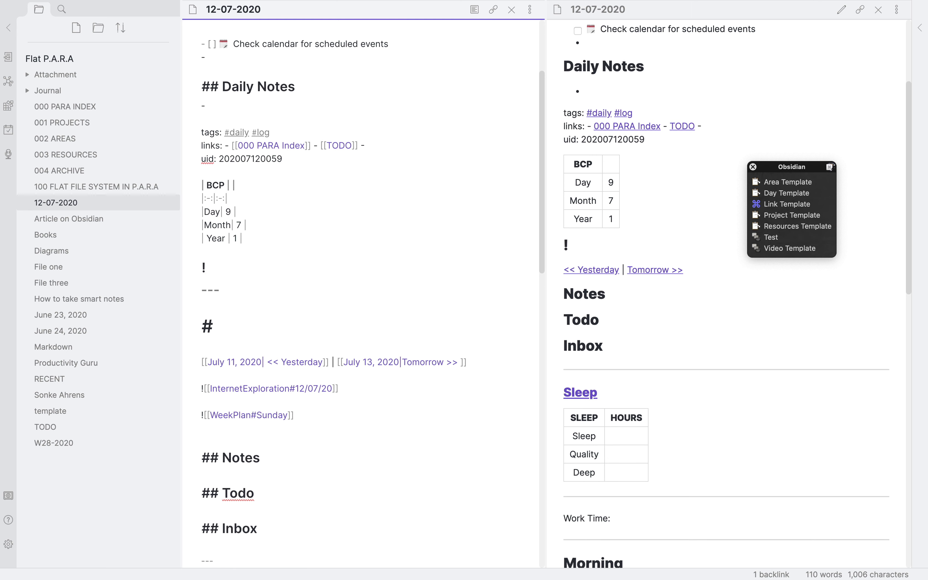
{"action": "type", "text": "Weather"}
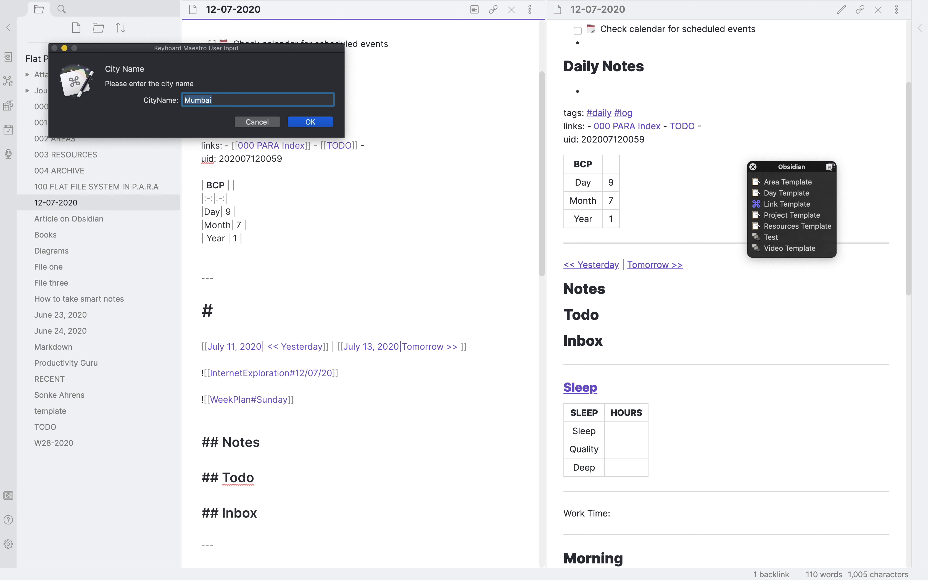
Confirm Mumbai as the city and label the inserted weather table with 'Weather:' above it
{"action": "key", "text": "Return"}
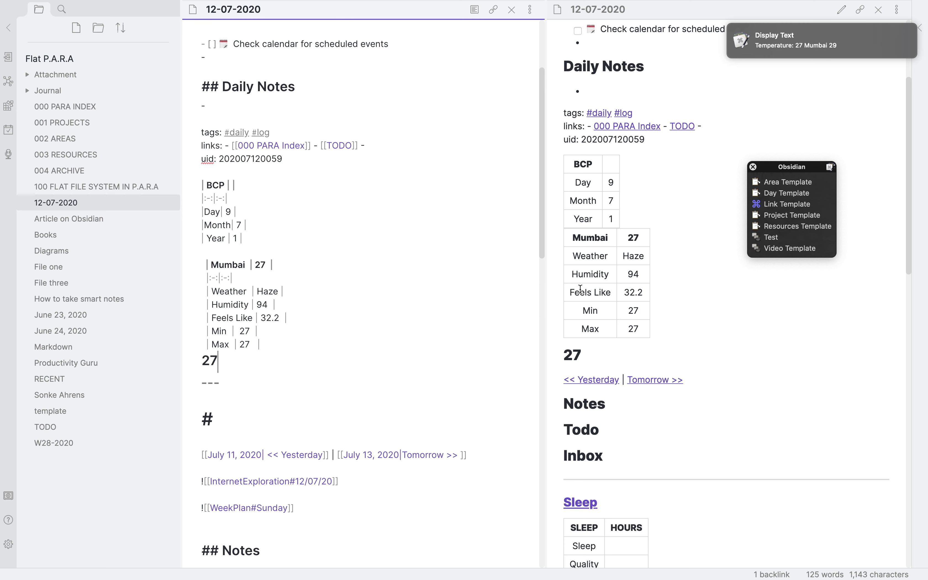
{"action": "left_click", "coordinate": [246, 253]}
{"action": "key", "text": "Return"}
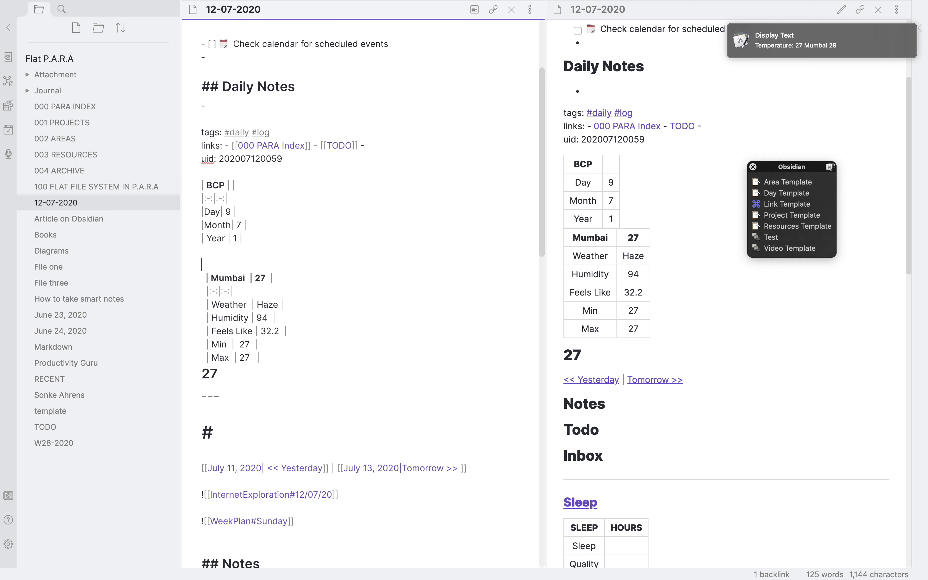
{"action": "type", "text": "Weath"}
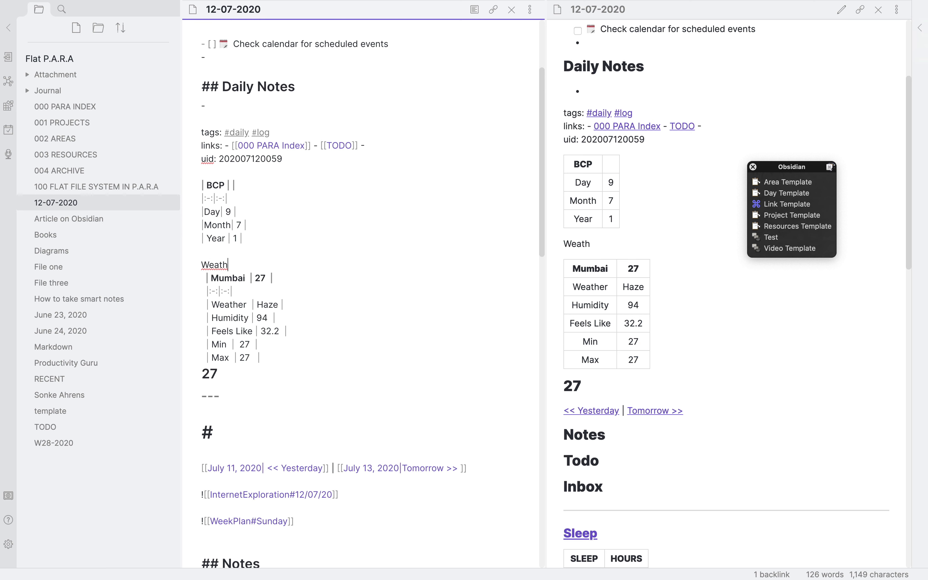
{"action": "type", "text": "er:"}
{"action": "scroll", "coordinate": [489, 379], "scroll_direction": "down", "scroll_amount": 10}
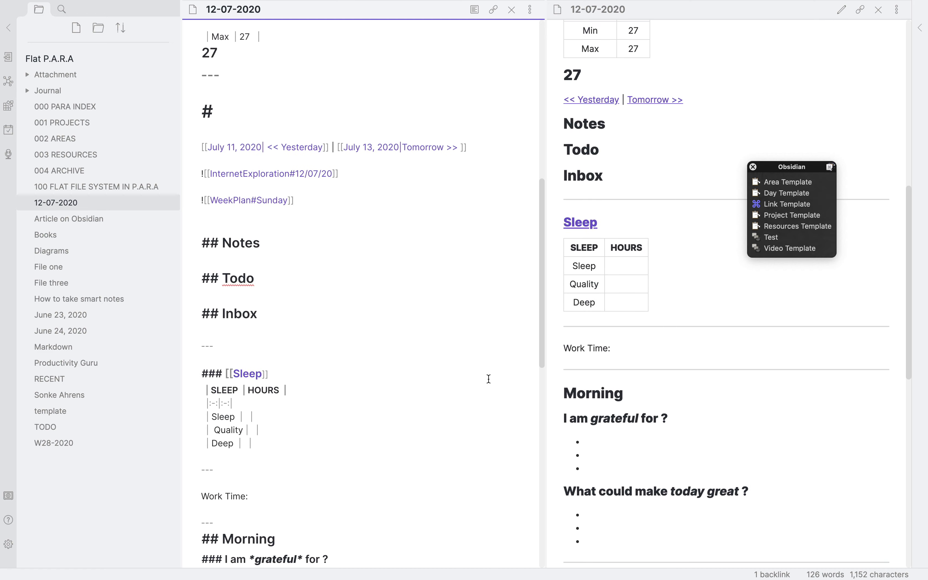
{"action": "scroll", "coordinate": [489, 379], "scroll_direction": "down", "scroll_amount": 5}
{"action": "scroll", "coordinate": [489, 378], "scroll_direction": "up", "scroll_amount": 20}
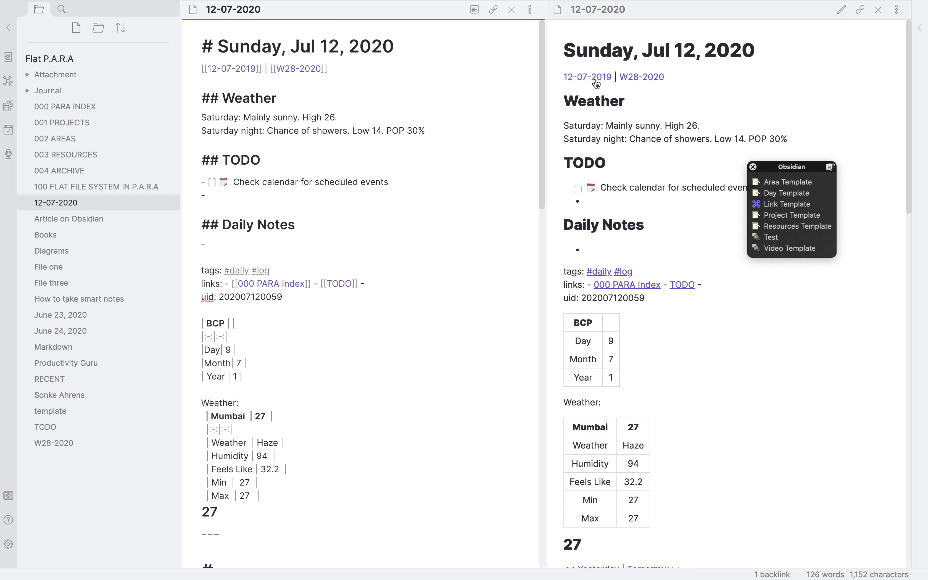
Follow the W28-2020 link back to the weekly note and return to its source editor
{"action": "left_click", "coordinate": [638, 82]}
{"action": "left_click", "coordinate": [639, 81]}
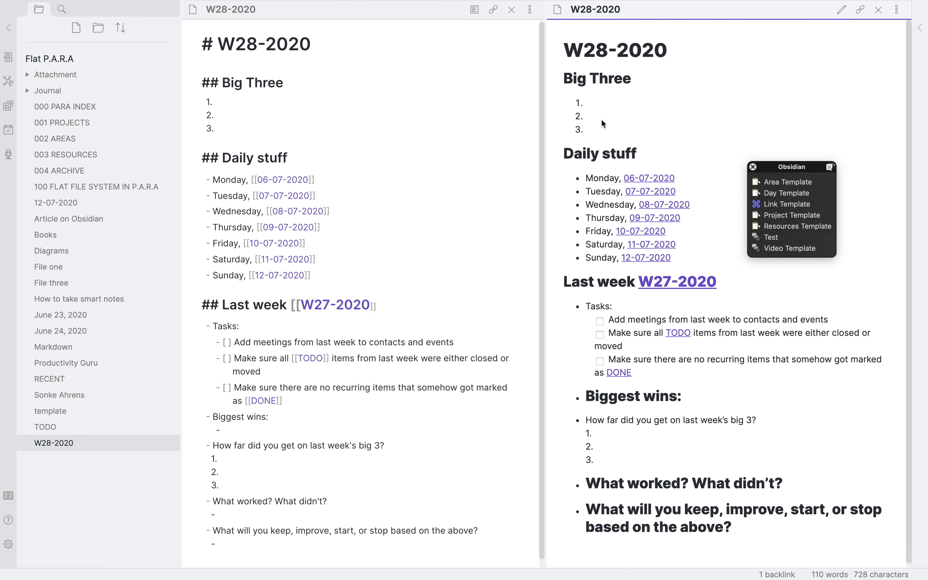
{"action": "scroll", "coordinate": [644, 284], "scroll_direction": "down", "scroll_amount": 1}
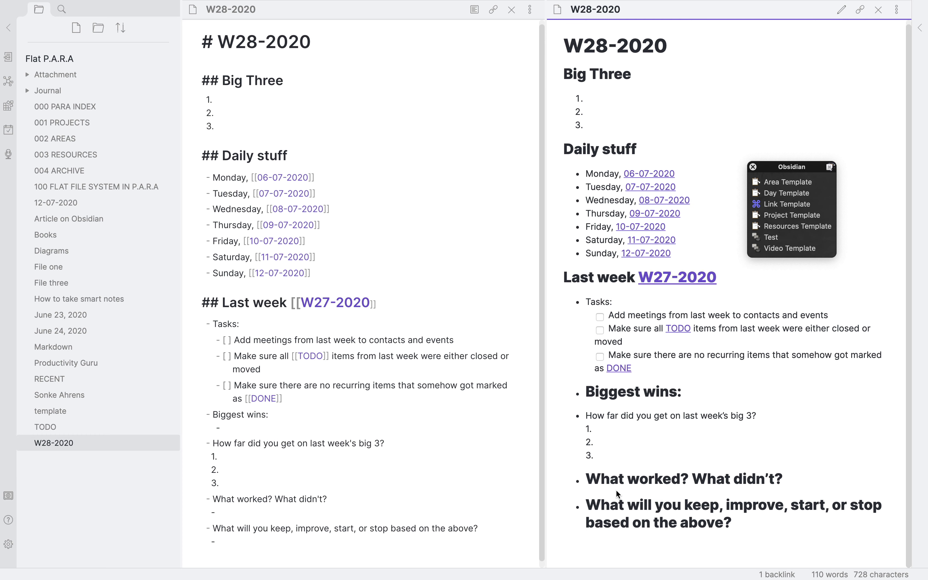
{"action": "scroll", "coordinate": [278, 530], "scroll_direction": "down", "scroll_amount": 1}
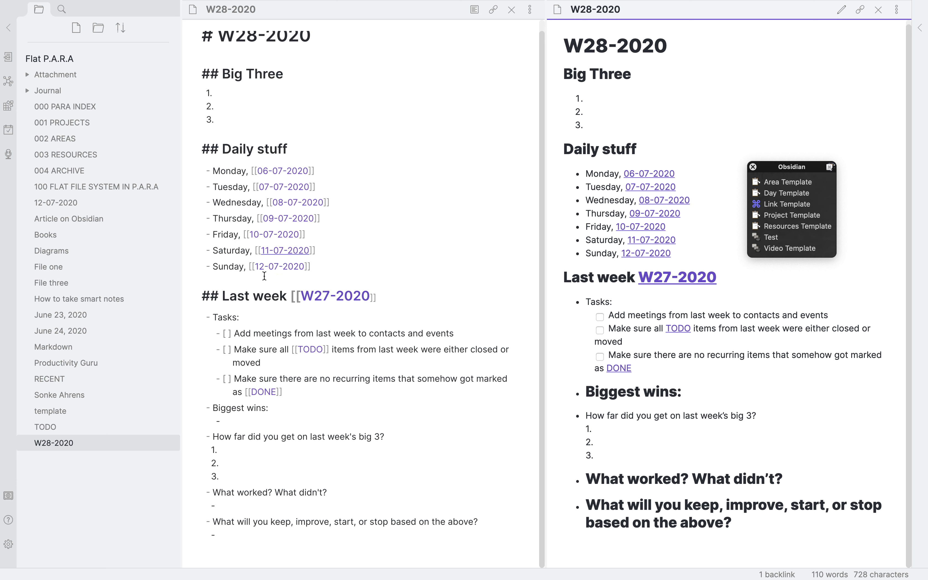
{"action": "left_click", "coordinate": [245, 532]}
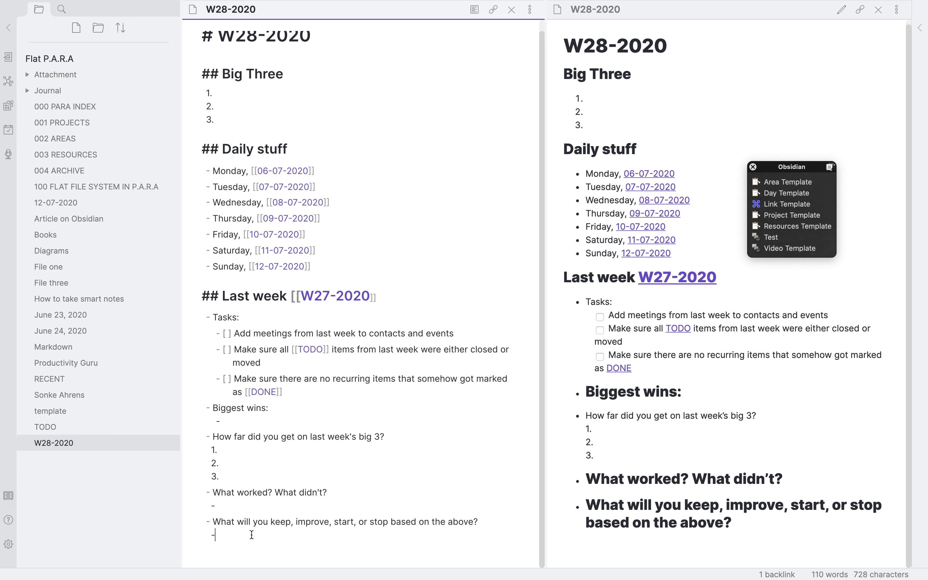
Show the Daily notes plugin settings with the Do MMMM YYYY NN date format selected
{"action": "left_click", "coordinate": [8, 544]}
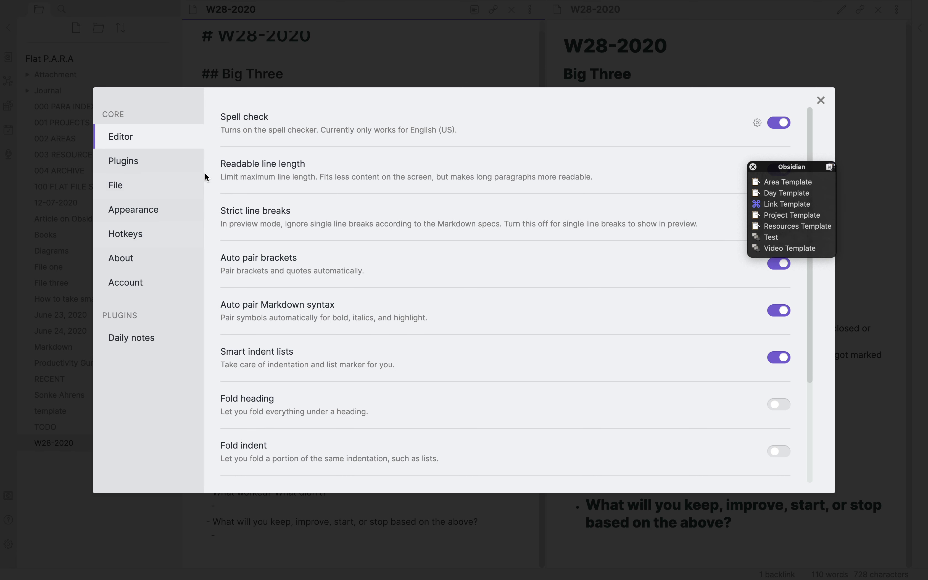
{"action": "left_click", "coordinate": [136, 338]}
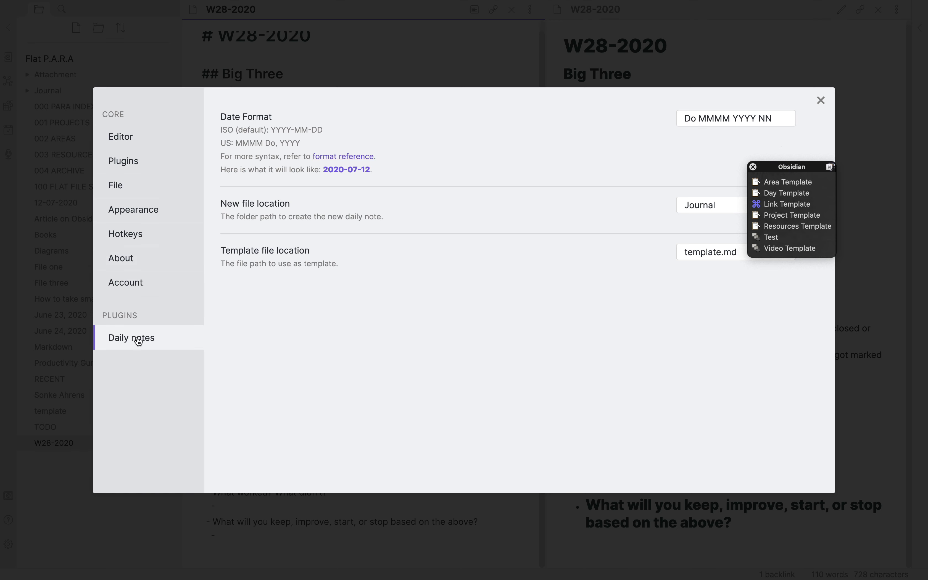
{"action": "key", "text": "Tab"}
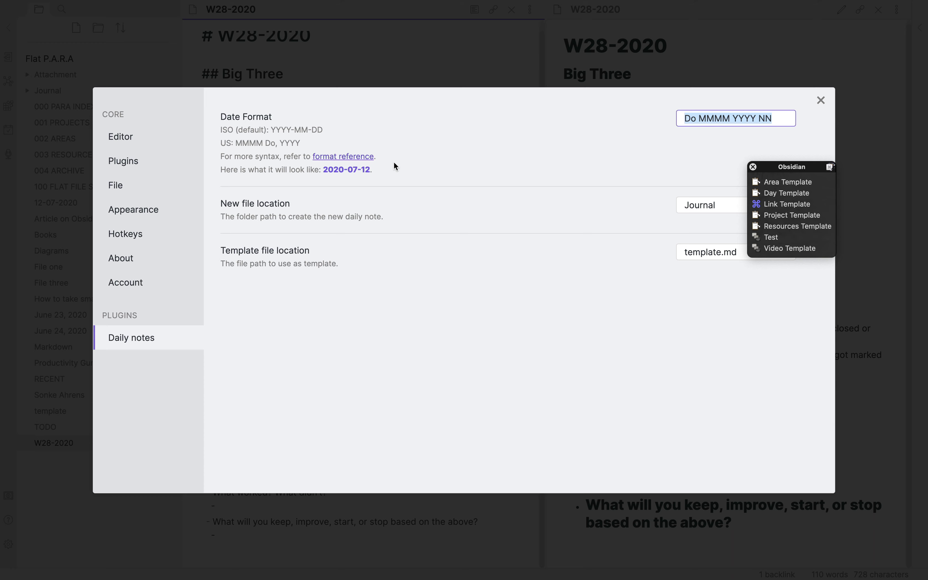
Close the Settings dialog to return to the W28-2020 weekly note
{"action": "left_click", "coordinate": [820, 100]}
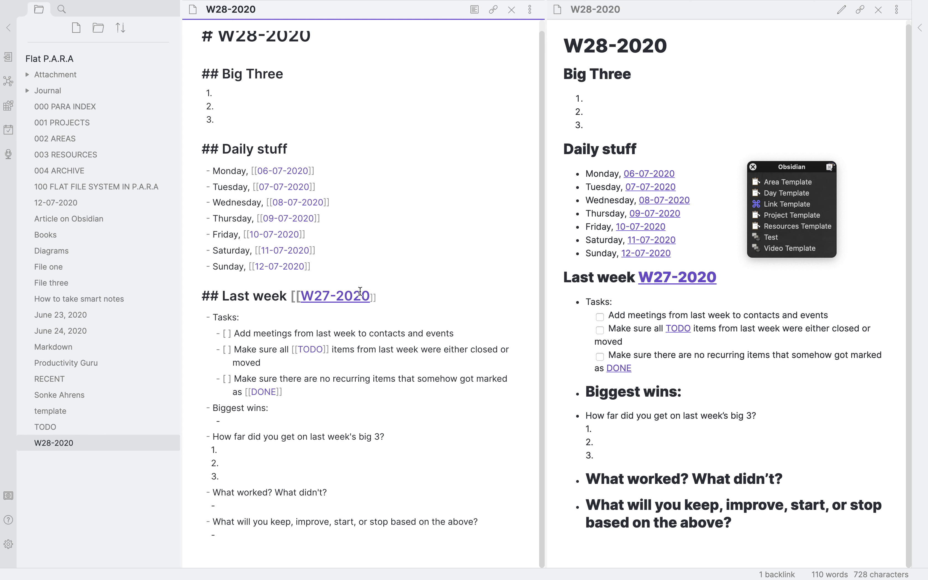